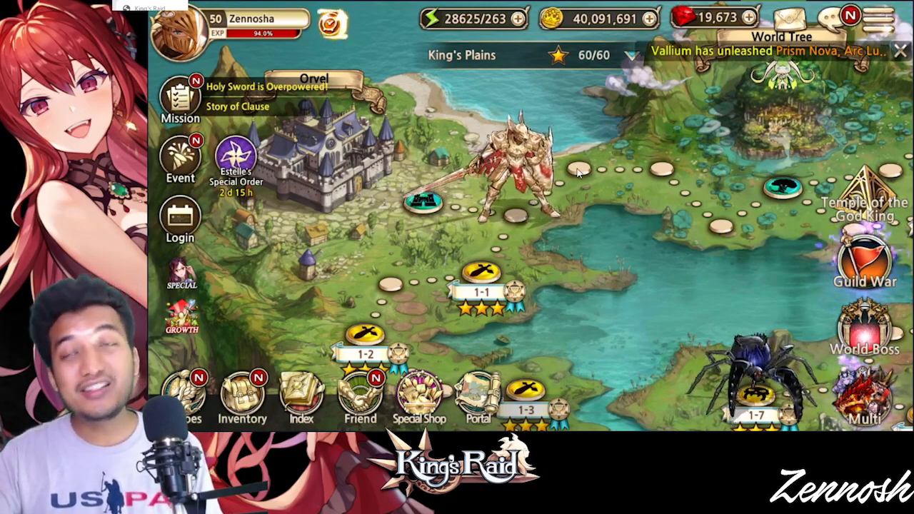
Open Game Settings from the miscellaneous menu at the Others page, showing version 03.85.000.
{"action": "left_click", "coordinate": [884, 28]}
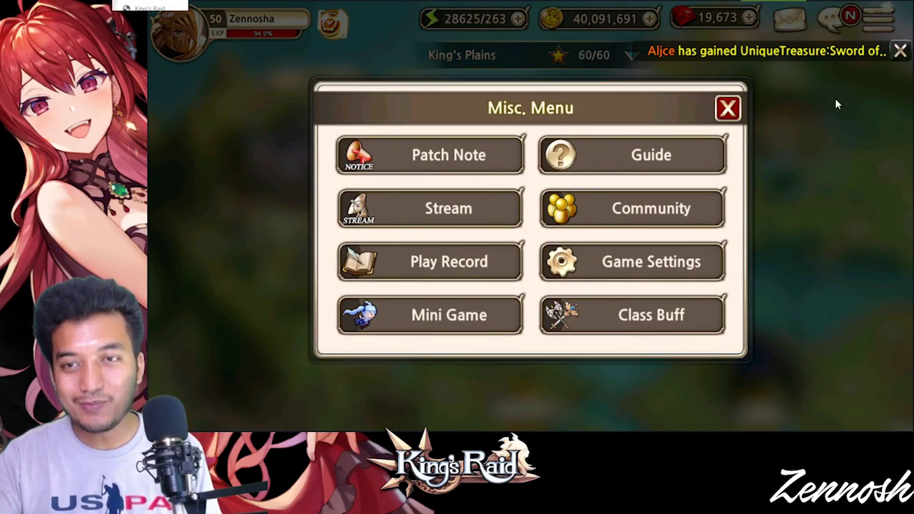
{"action": "left_click", "coordinate": [728, 108]}
{"action": "left_click", "coordinate": [879, 24]}
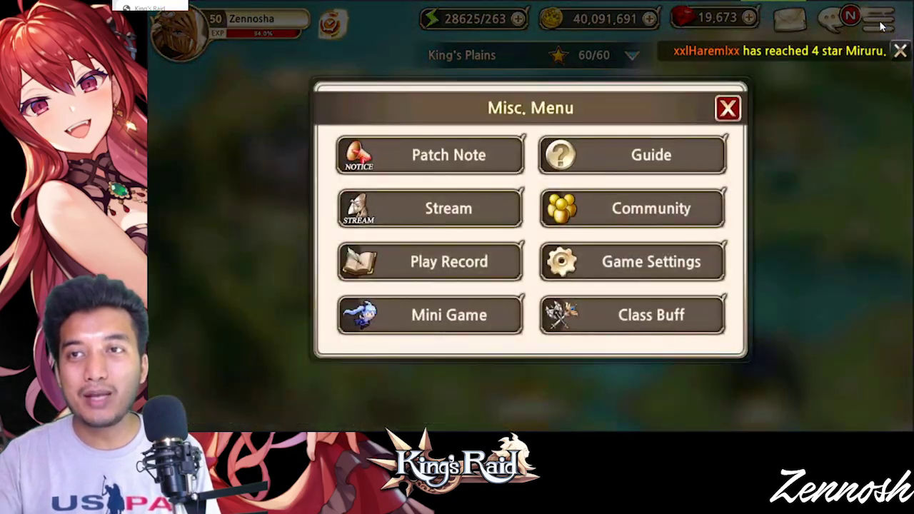
{"action": "left_click", "coordinate": [882, 25]}
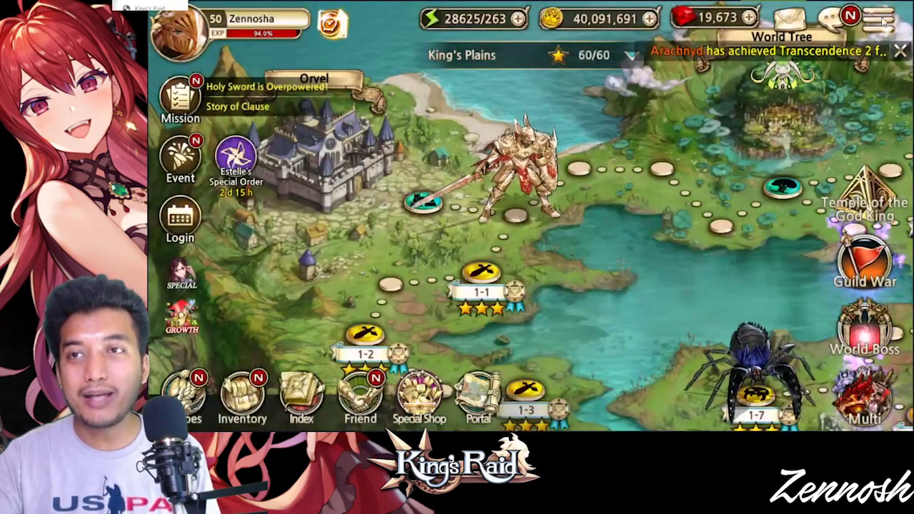
{"action": "left_click", "coordinate": [882, 24]}
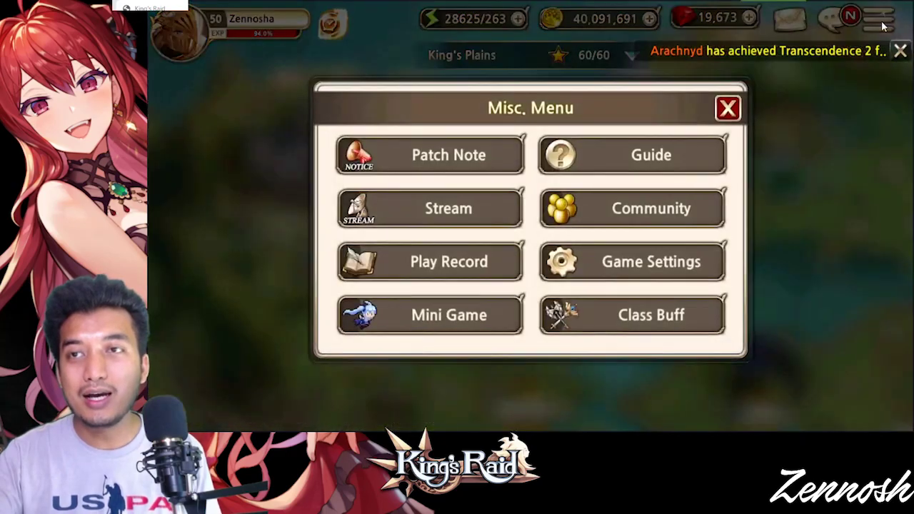
{"action": "left_click", "coordinate": [634, 275]}
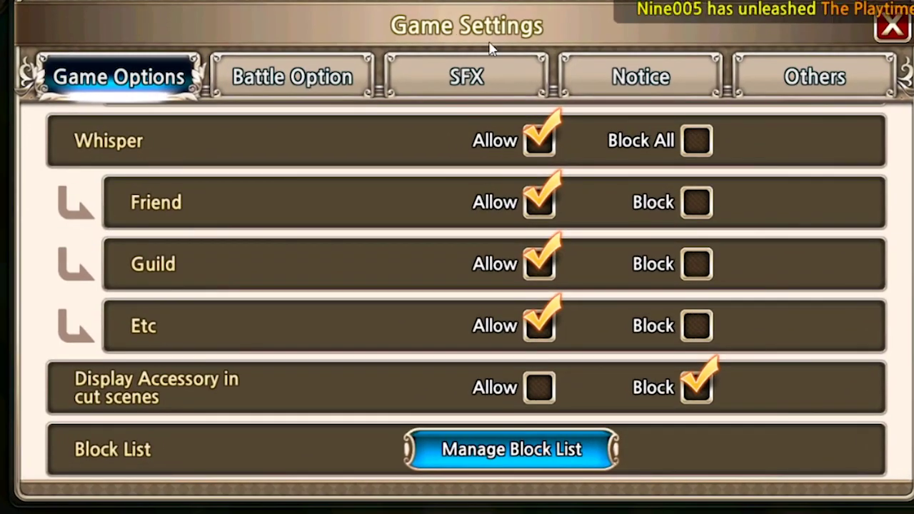
{"action": "left_click", "coordinate": [774, 76]}
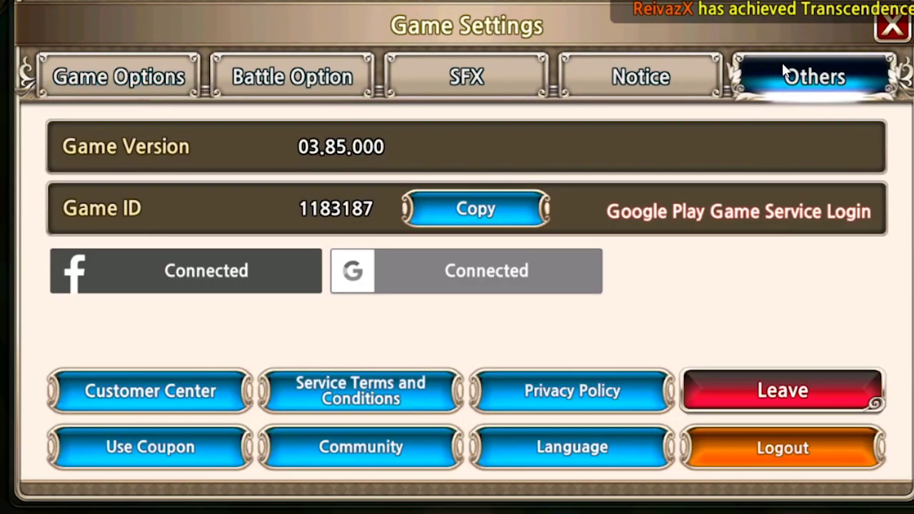
{"action": "left_click", "coordinate": [143, 444]}
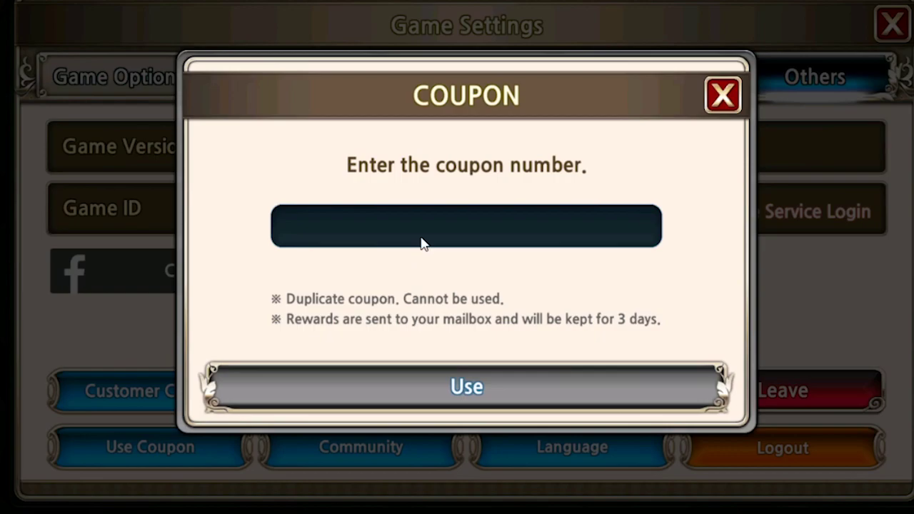
{"action": "left_click", "coordinate": [422, 243]}
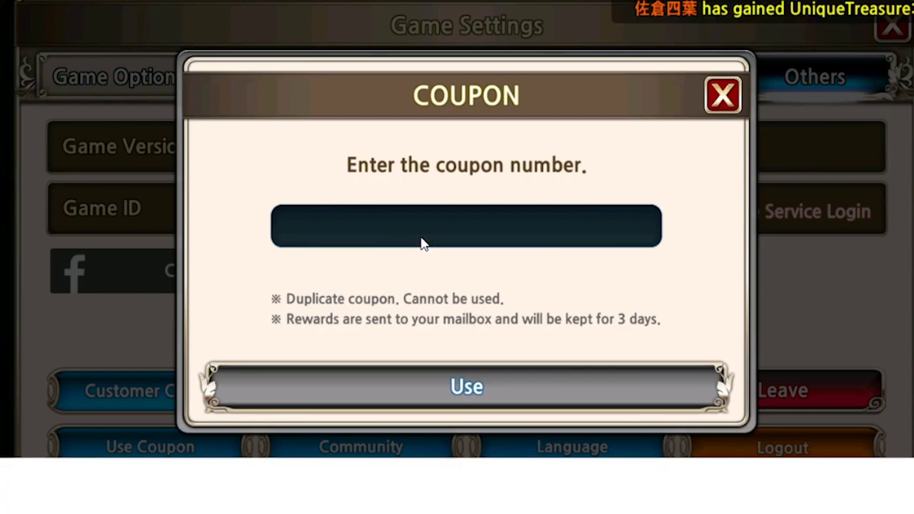
{"action": "type", "text": "jhkjhkjhlkhlkh"}
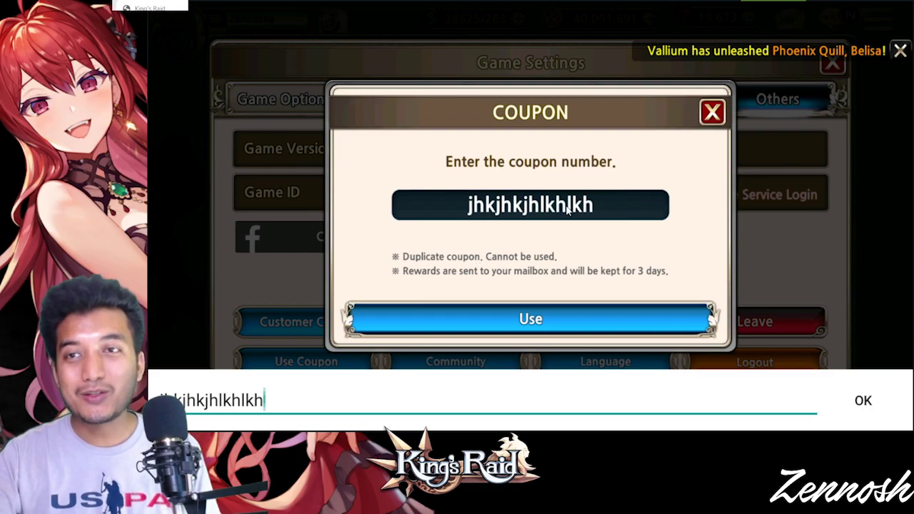
{"action": "left_click", "coordinate": [720, 116]}
{"action": "left_click", "coordinate": [712, 112]}
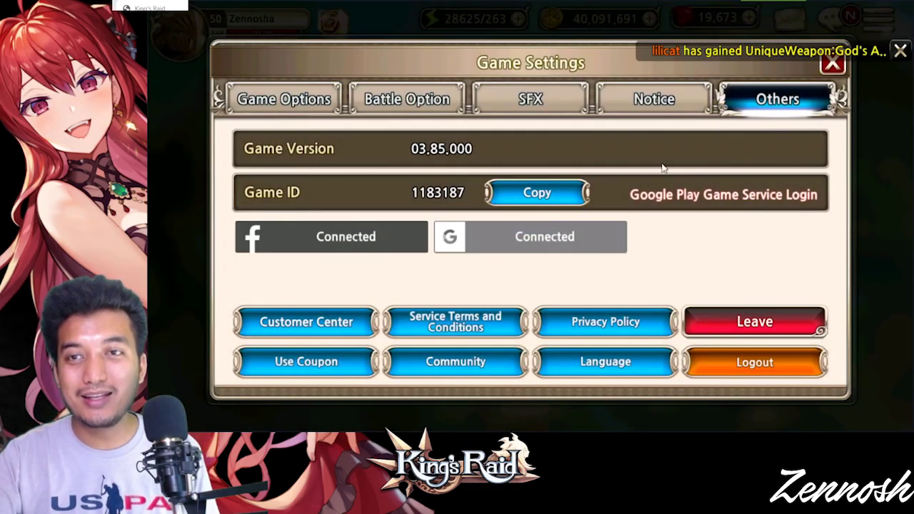
Close Game Settings and the Misc. Menu, recheck the Game ID on the Others page, then close both.
{"action": "left_click", "coordinate": [832, 65]}
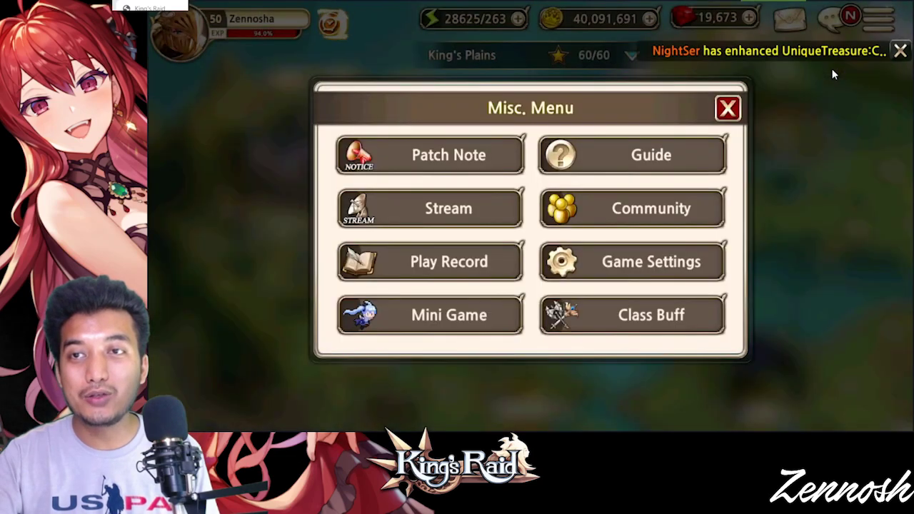
{"action": "left_click", "coordinate": [731, 108]}
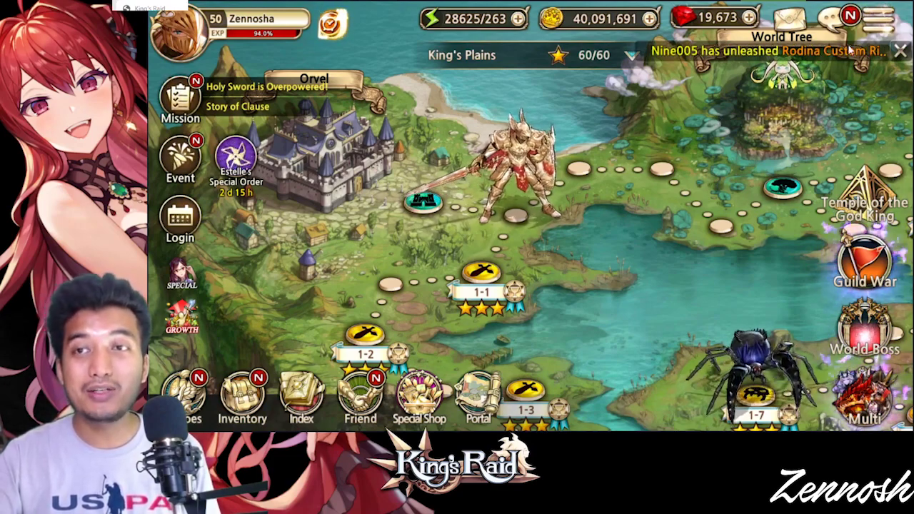
{"action": "left_click", "coordinate": [876, 26]}
{"action": "left_click", "coordinate": [647, 259]}
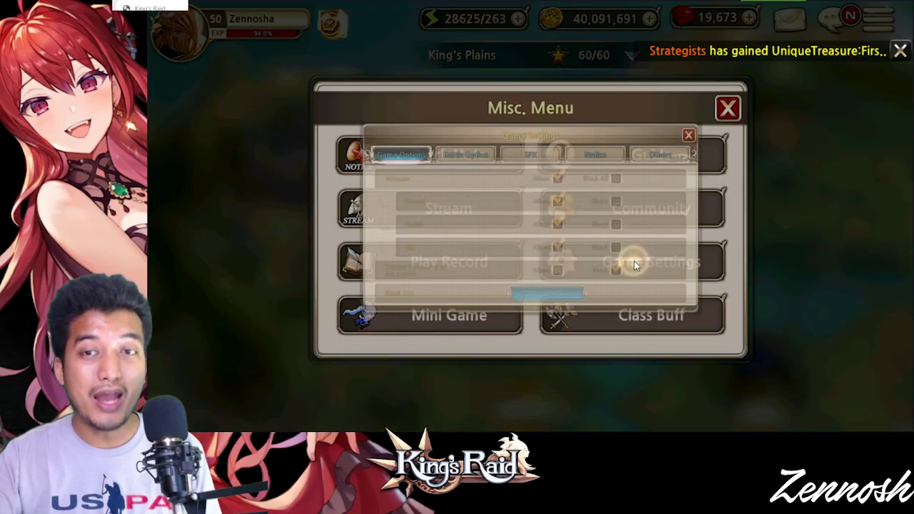
{"action": "left_click", "coordinate": [775, 101]}
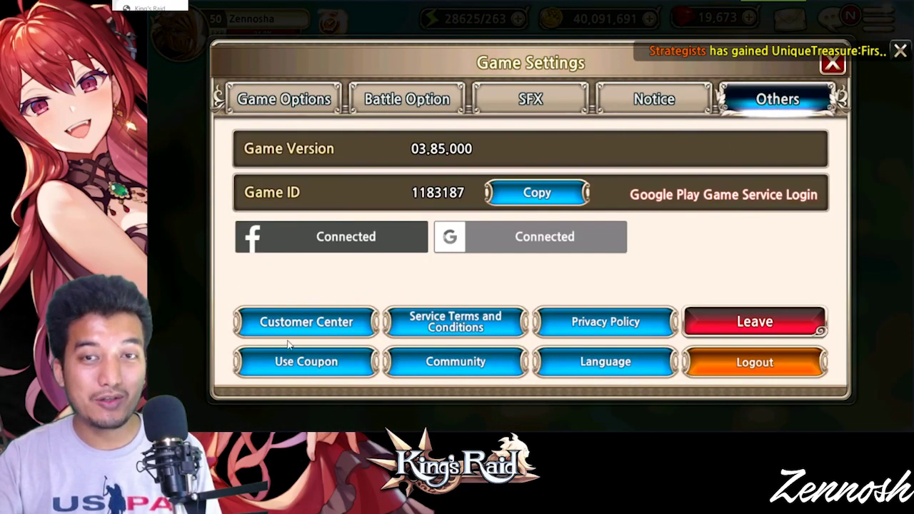
{"action": "left_click", "coordinate": [833, 62]}
{"action": "left_click", "coordinate": [723, 116]}
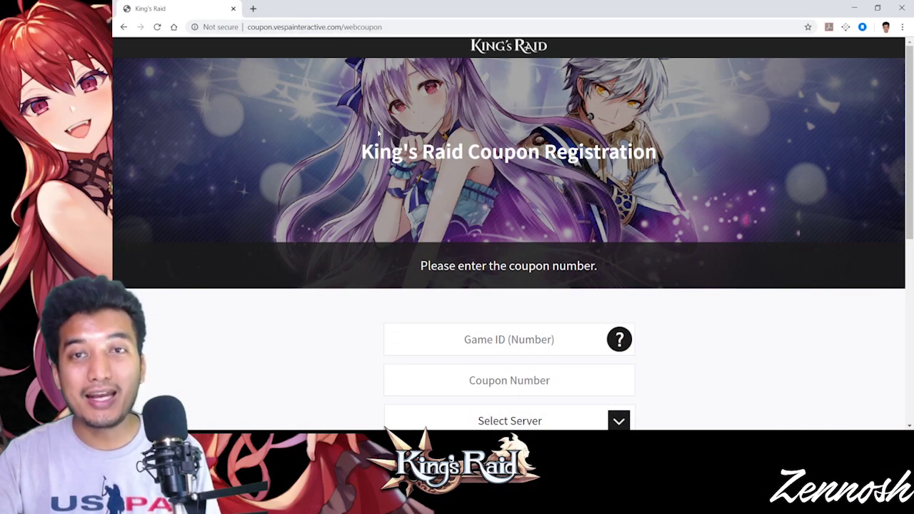
Scroll down to the coupon registration form, then bring the King's Plains map back.
{"action": "scroll", "coordinate": [379, 133], "scroll_direction": "down", "scroll_amount": 1}
{"action": "scroll", "coordinate": [379, 133], "scroll_direction": "down", "scroll_amount": 1}
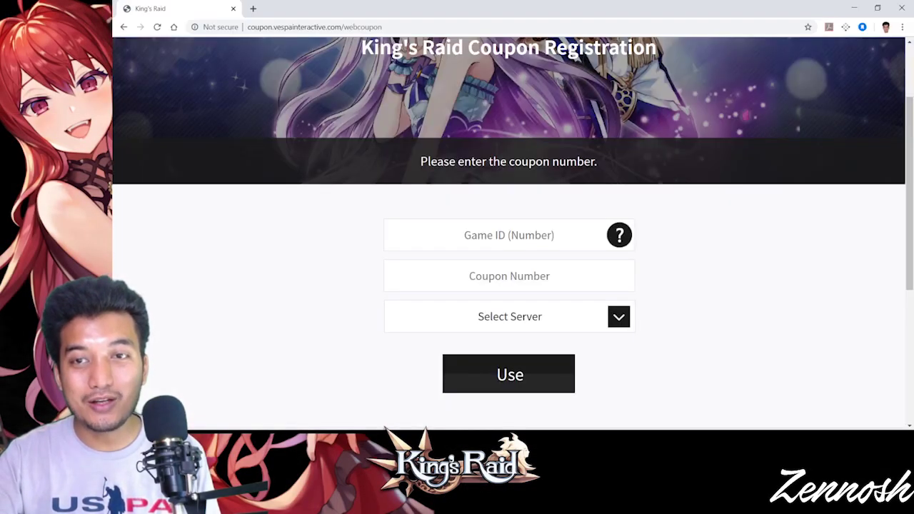
{"action": "left_click", "coordinate": [854, 8]}
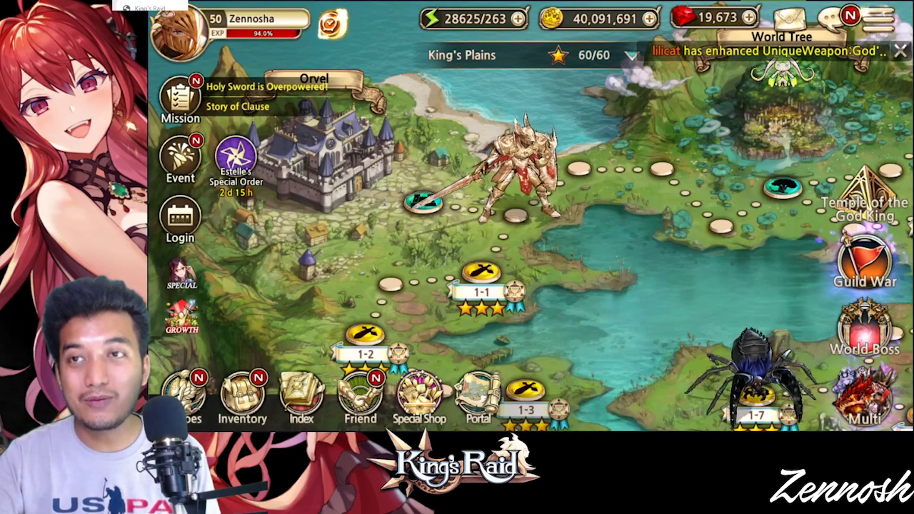
Reopen Game Settings at the Others page to read the Game ID.
{"action": "left_click", "coordinate": [880, 20]}
{"action": "left_click", "coordinate": [640, 275]}
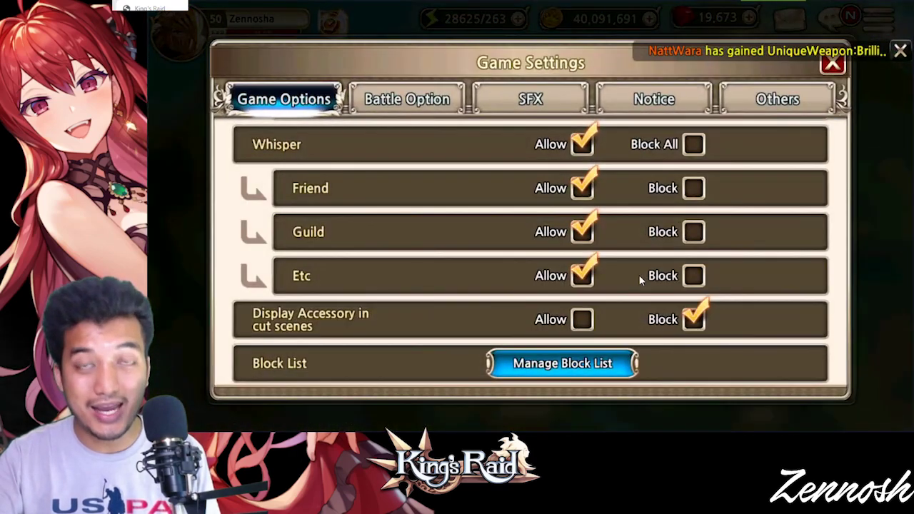
{"action": "left_click", "coordinate": [771, 99]}
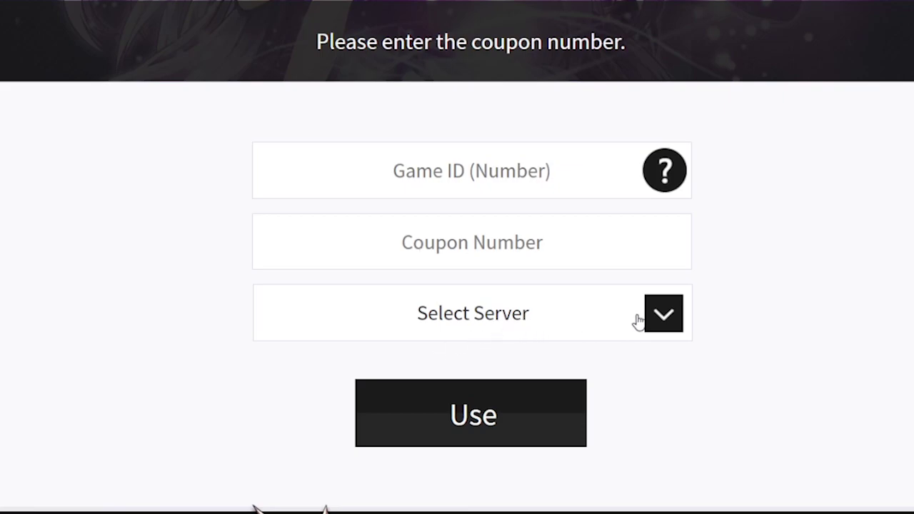
Browse the Select Server list from Asia to TW,HK,MO, then minimize the browser.
{"action": "left_click", "coordinate": [660, 320]}
{"action": "scroll", "coordinate": [736, 321], "scroll_direction": "down", "scroll_amount": 2}
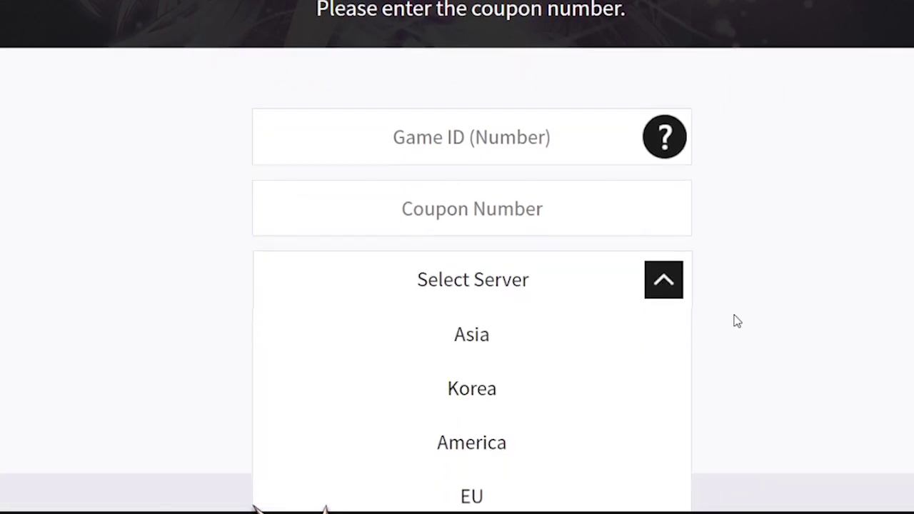
{"action": "scroll", "coordinate": [736, 320], "scroll_direction": "down", "scroll_amount": 1}
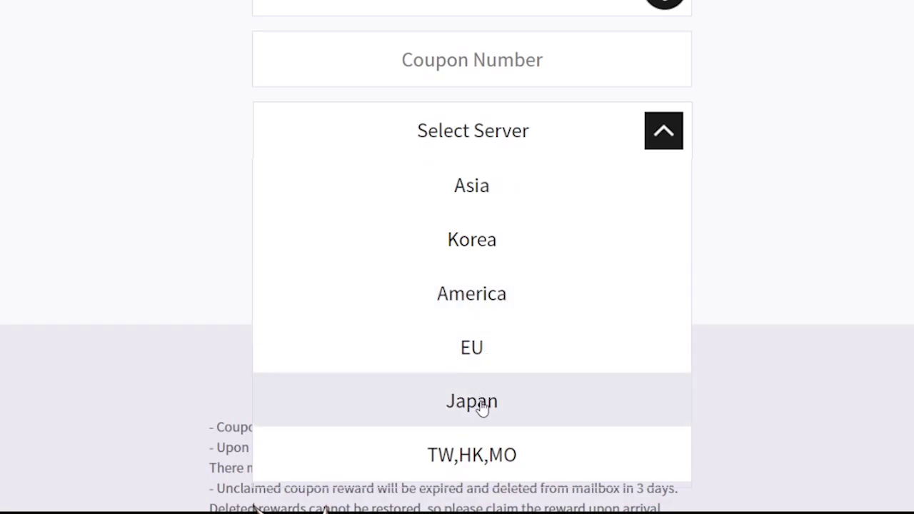
{"action": "left_click", "coordinate": [664, 132]}
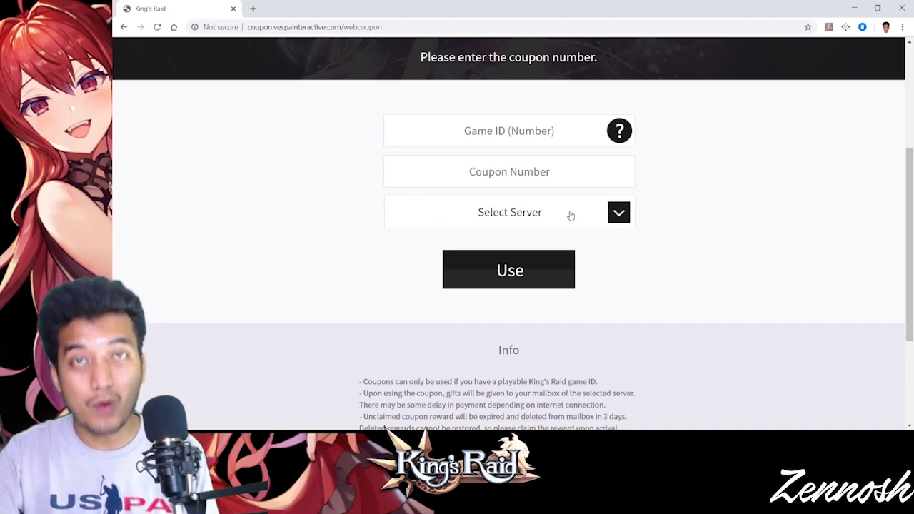
{"action": "left_click", "coordinate": [618, 214]}
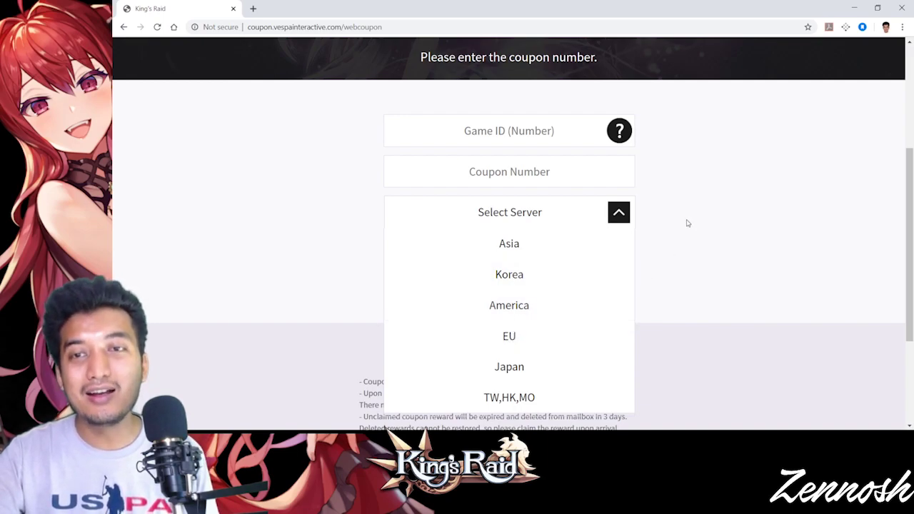
{"action": "left_click", "coordinate": [619, 220]}
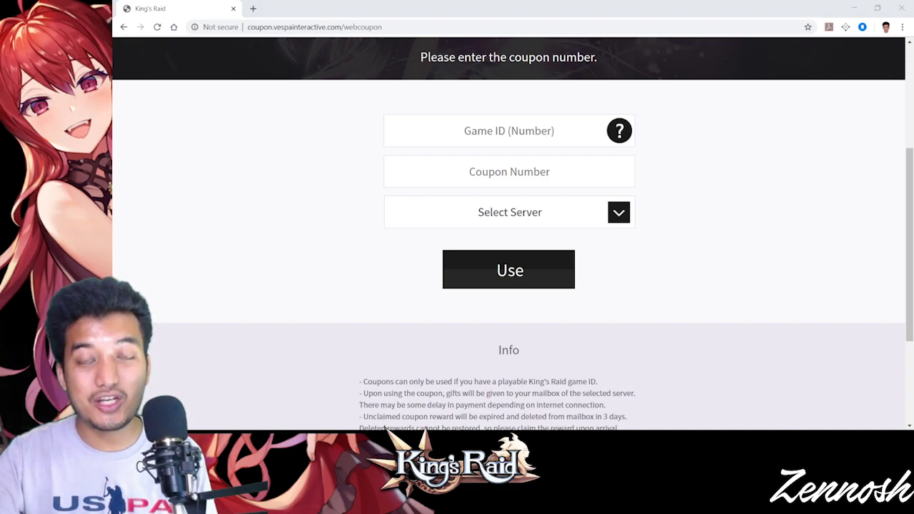
{"action": "left_click", "coordinate": [854, 8]}
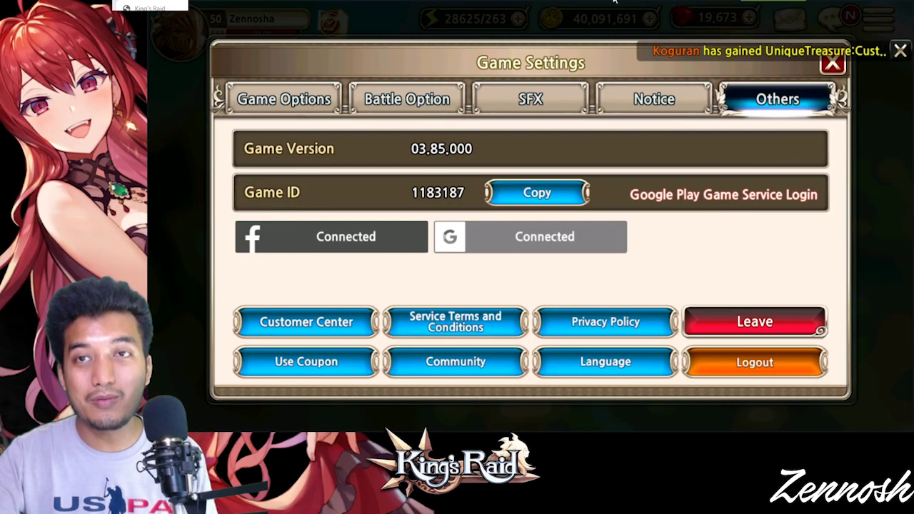
Close Game Settings and the menu, check the empty mailbox for coupon rewards, and close it.
{"action": "left_click", "coordinate": [840, 70]}
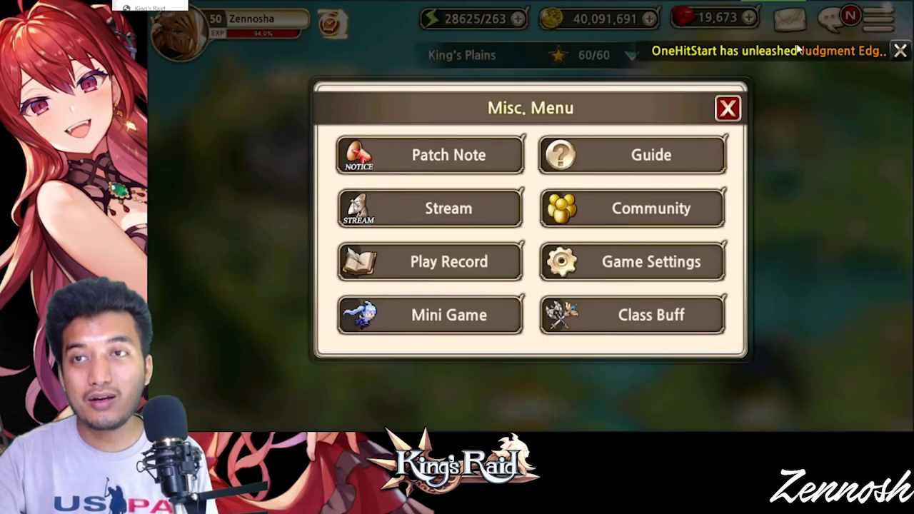
{"action": "left_click", "coordinate": [728, 108]}
{"action": "left_click", "coordinate": [787, 17]}
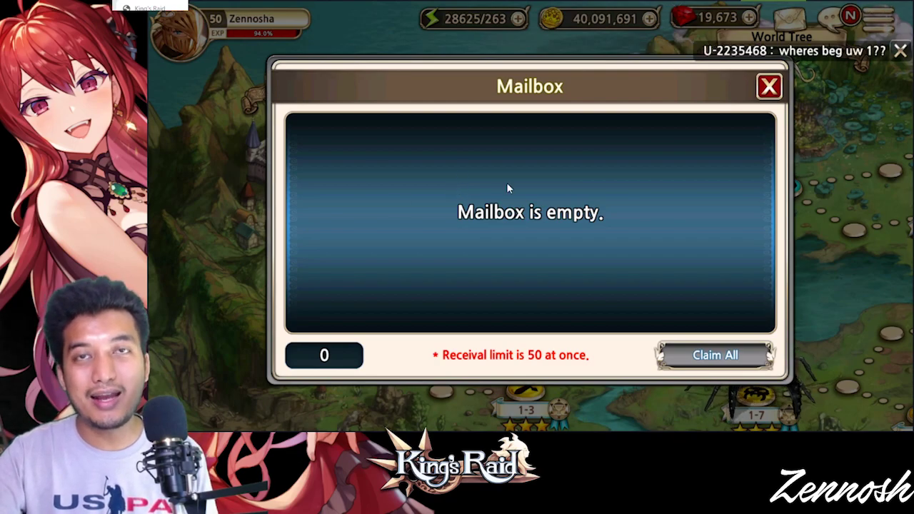
{"action": "left_click", "coordinate": [767, 88]}
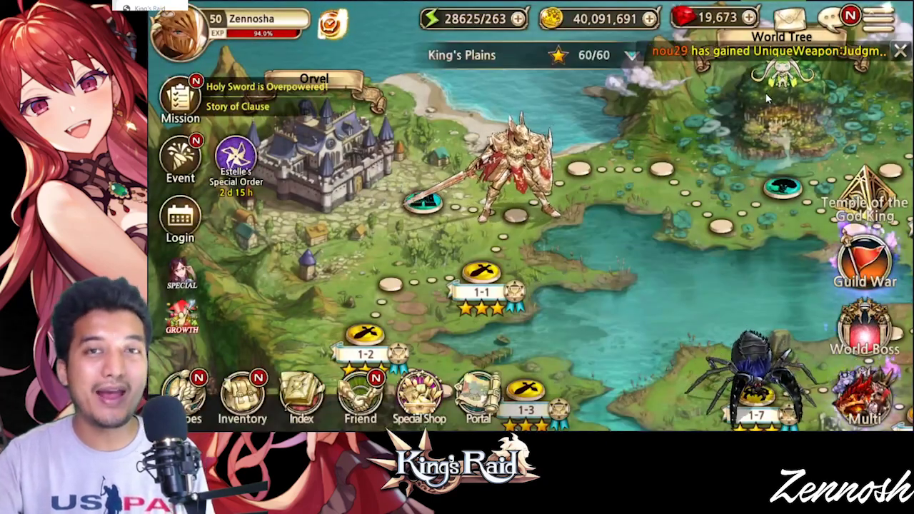